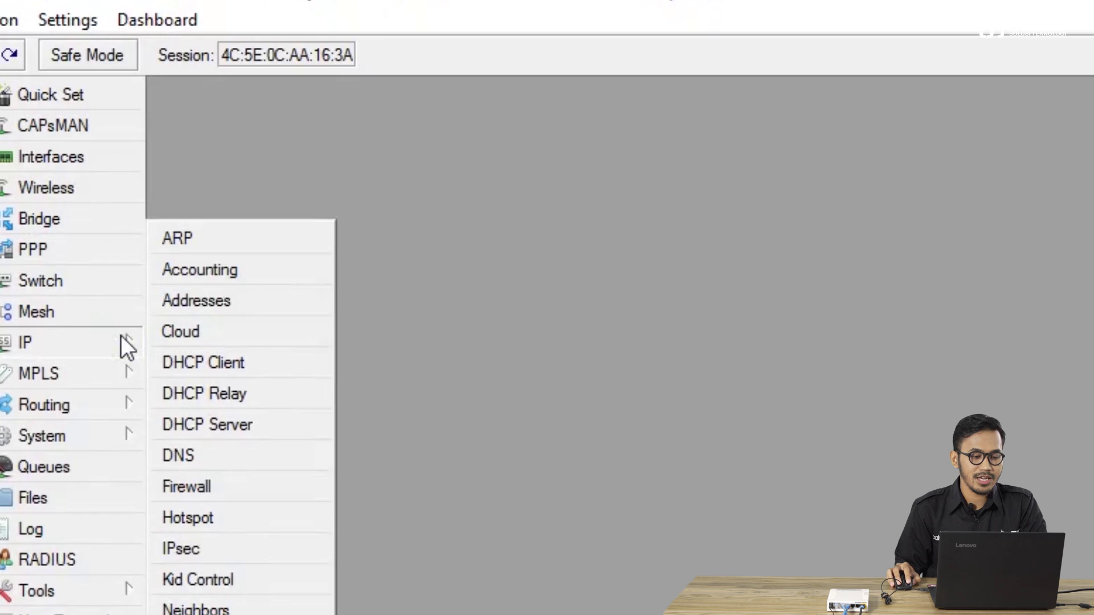
Step: Review the router's DNS settings, checking each configured server address and whether remote requests are allowed
{"action": "left_click", "coordinate": [216, 455]}
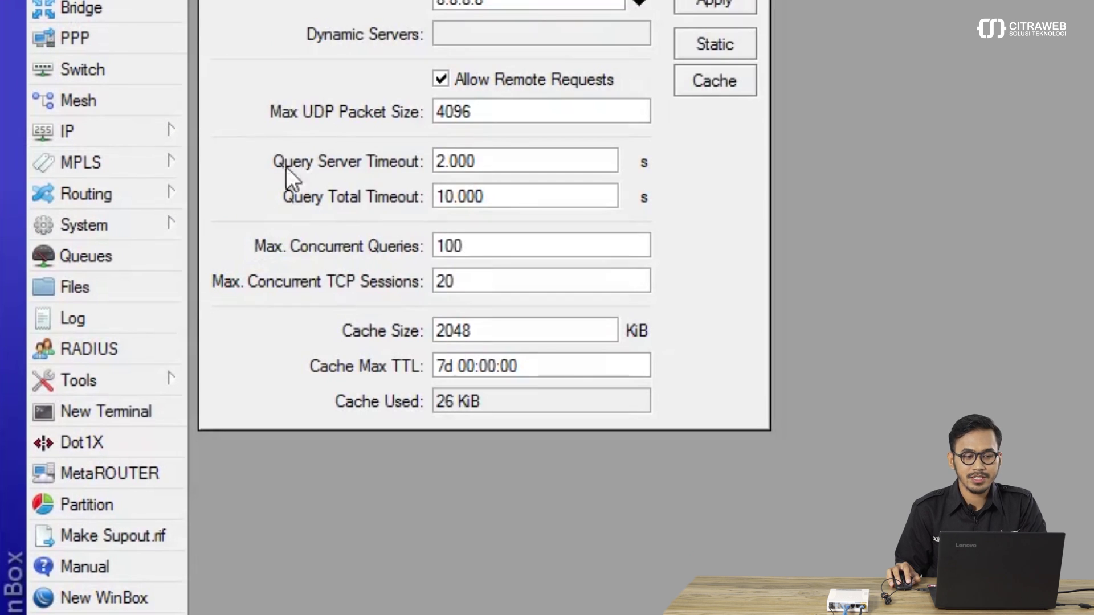
{"action": "left_click_drag", "start_coordinate": [474, 87], "coordinate": [366, 87]}
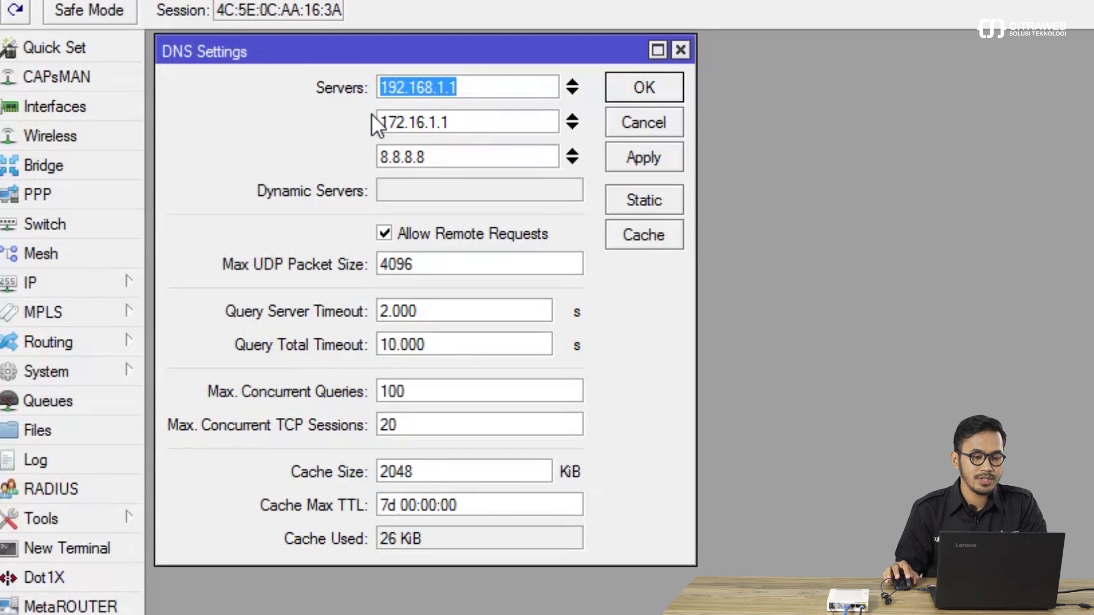
{"action": "left_click_drag", "start_coordinate": [477, 133], "coordinate": [344, 138]}
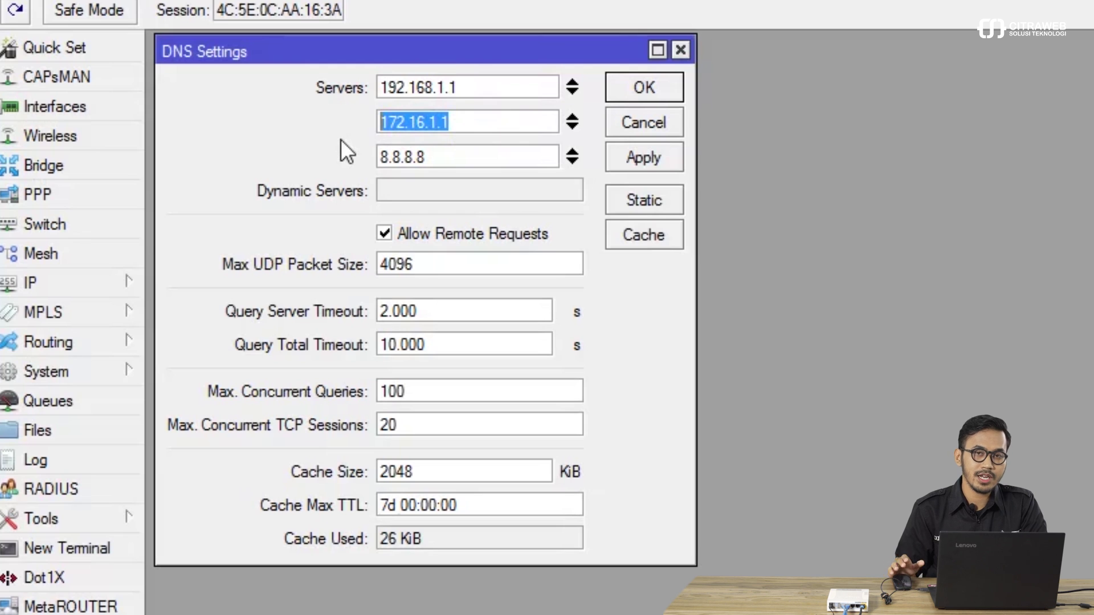
{"action": "left_click_drag", "start_coordinate": [439, 157], "coordinate": [336, 169]}
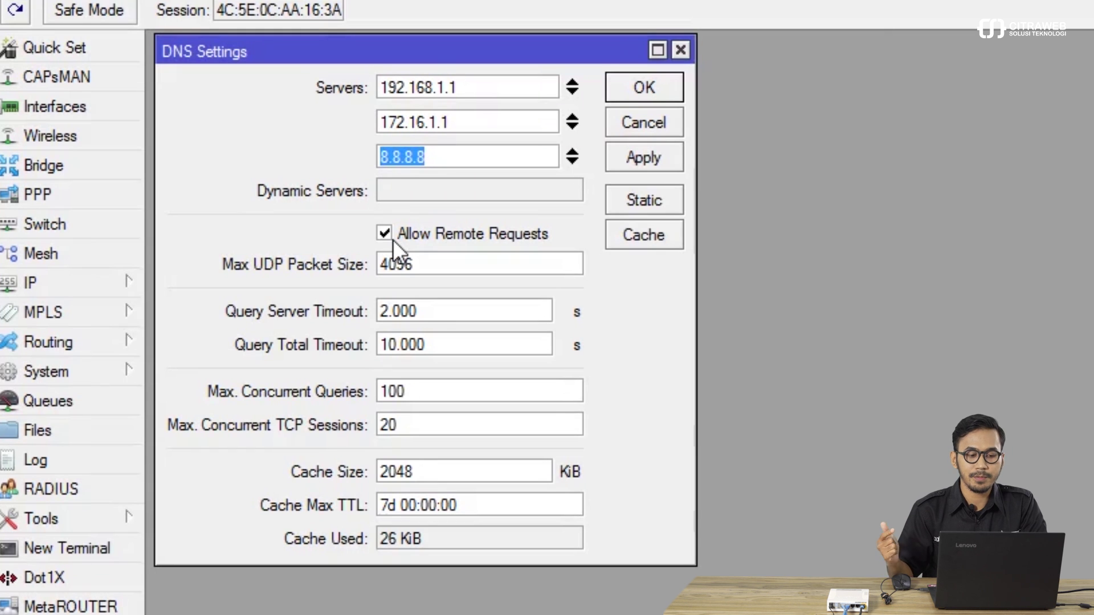
{"action": "left_click", "coordinate": [626, 87]}
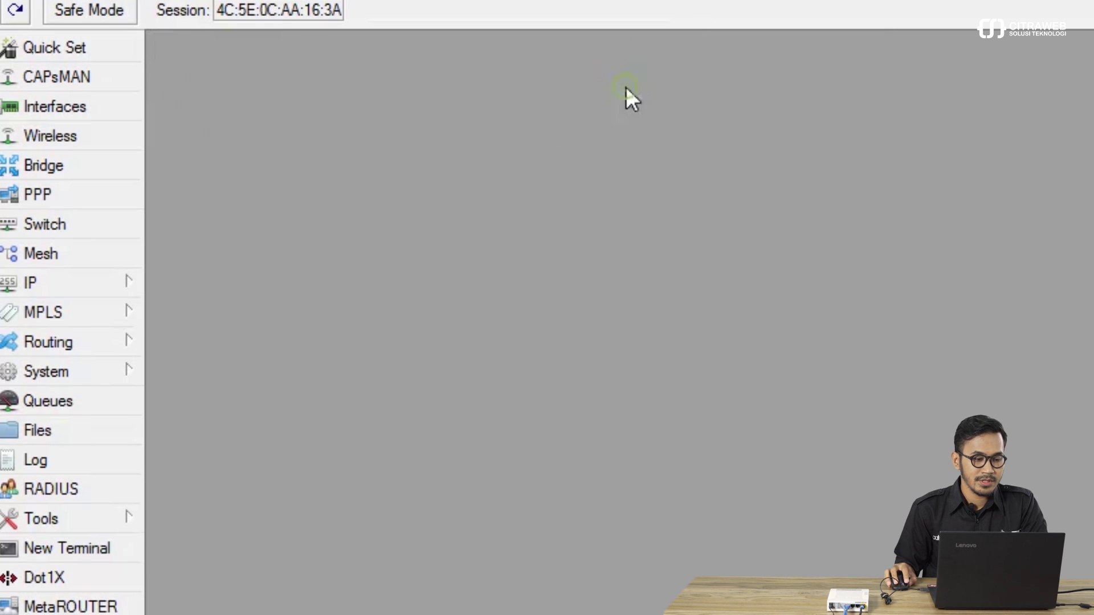
Step: Examine the masquerade rules and their outgoing interfaces in the firewall's NAT list
{"action": "left_click", "coordinate": [132, 278]}
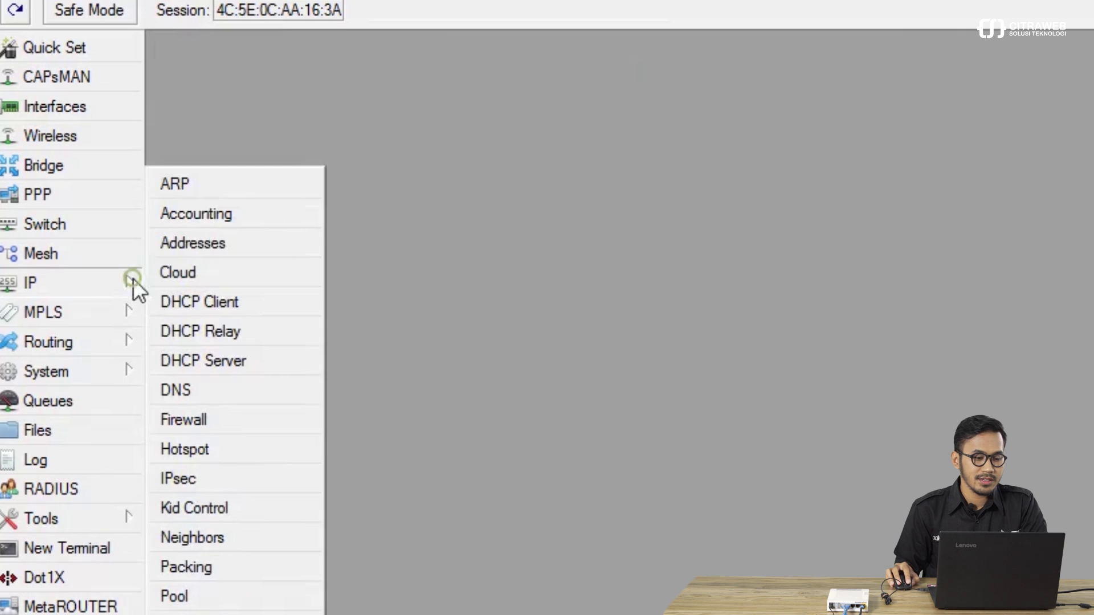
{"action": "left_click", "coordinate": [217, 416]}
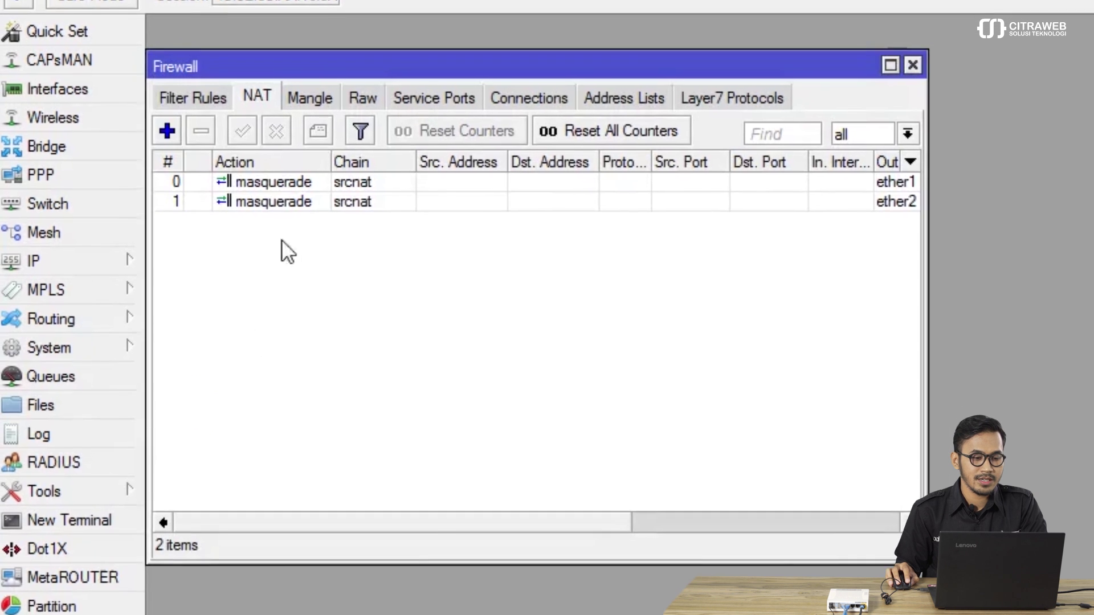
{"action": "left_click_drag", "start_coordinate": [327, 146], "coordinate": [317, 147]}
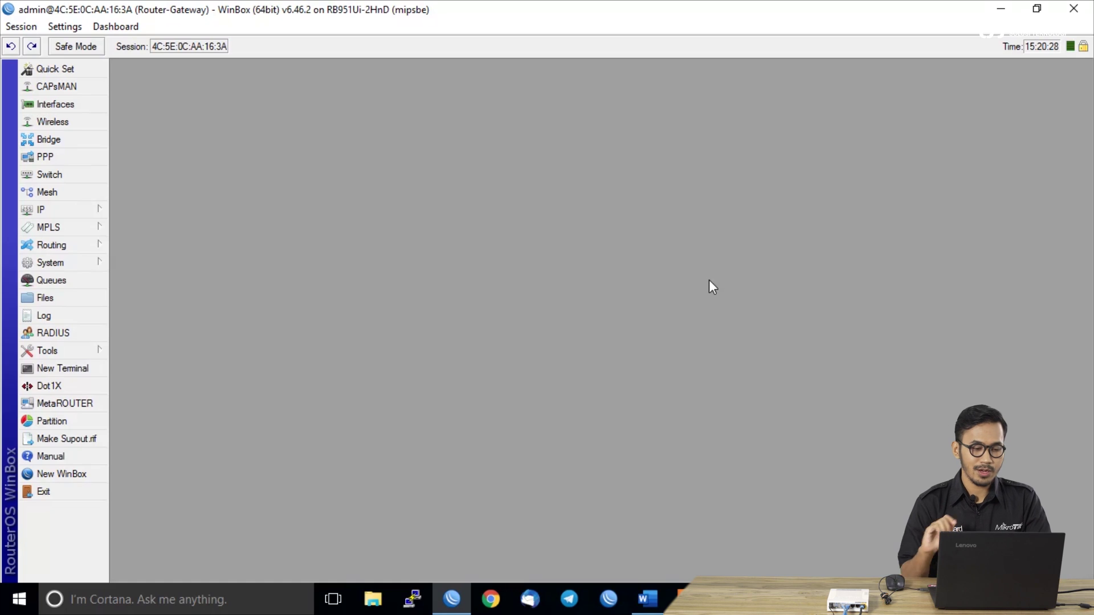
Step: Add a default route in the IP route list for destination 0.0.0.0/0 through gateway 192.168.100.1
{"action": "left_click", "coordinate": [98, 215]}
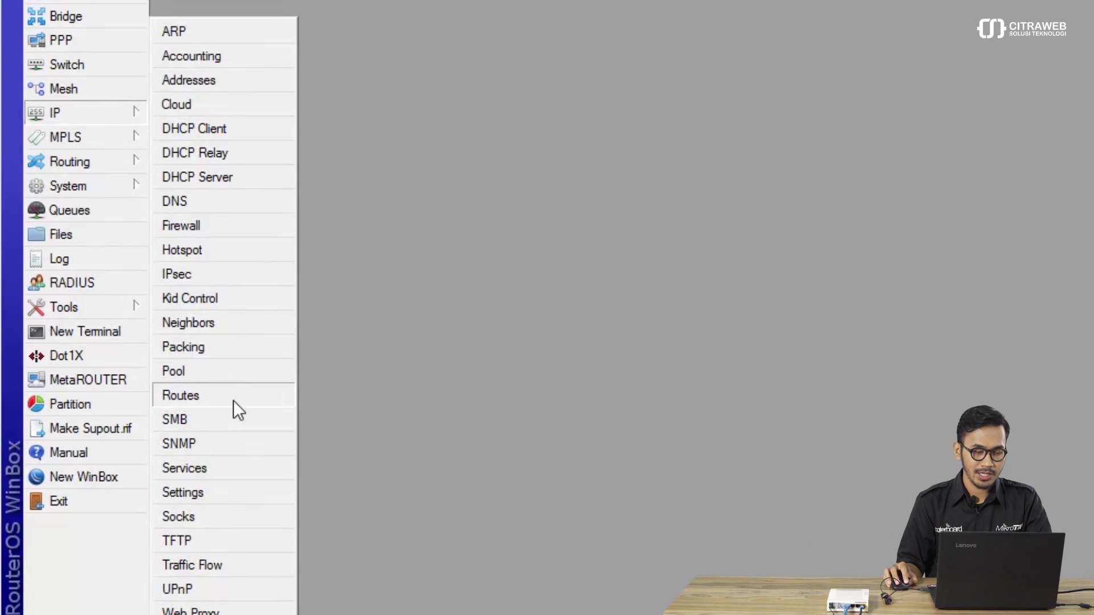
{"action": "left_click", "coordinate": [233, 400]}
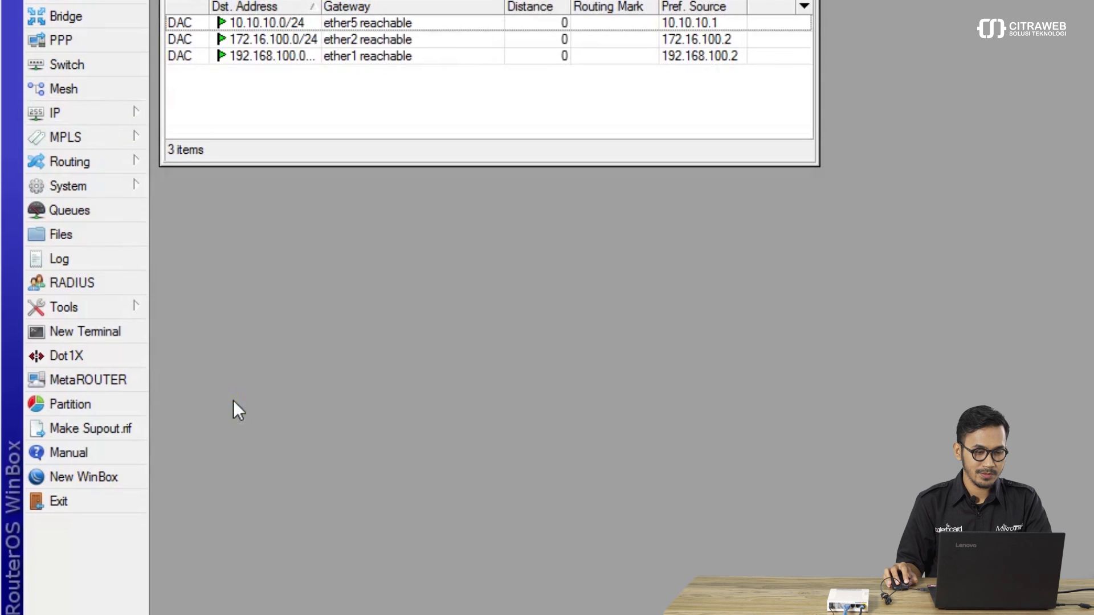
{"action": "left_click", "coordinate": [176, 107]}
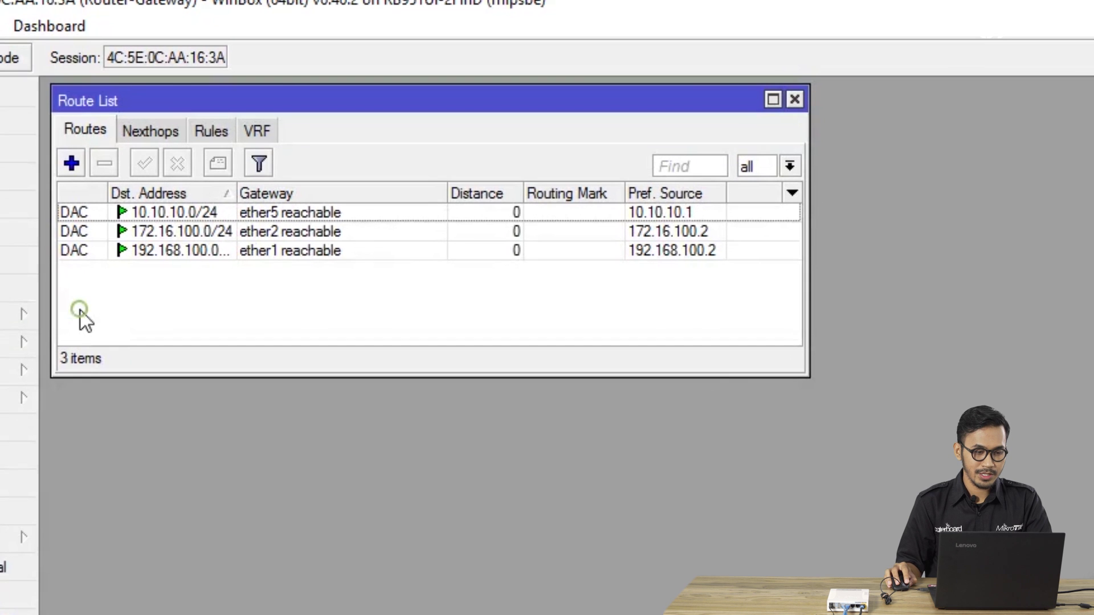
{"action": "left_click", "coordinate": [71, 164]}
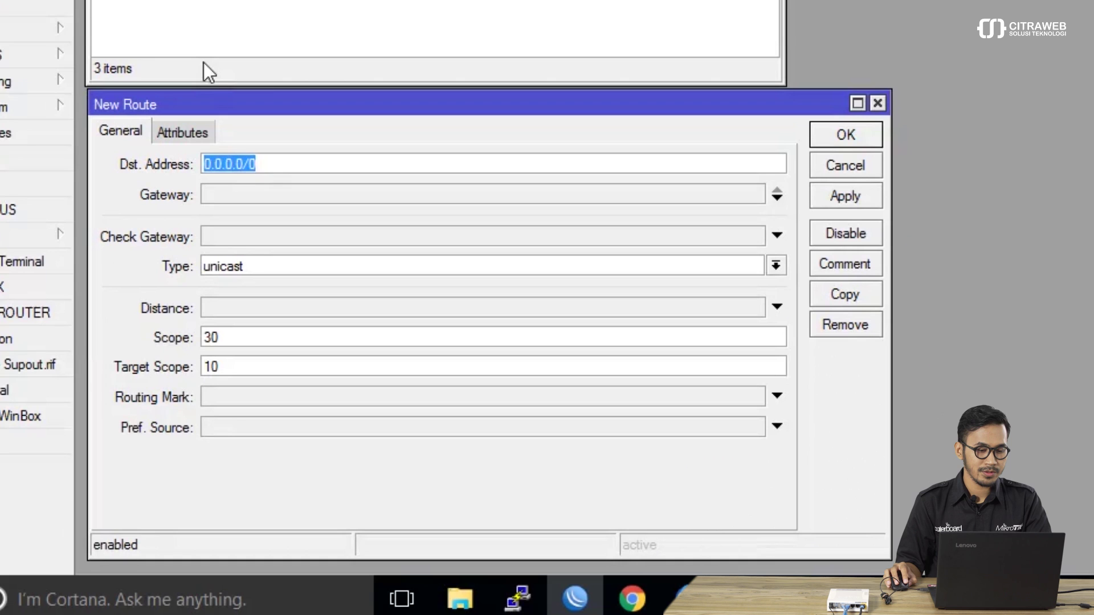
{"action": "left_click", "coordinate": [220, 196]}
{"action": "type", "text": "192.168.100.1"}
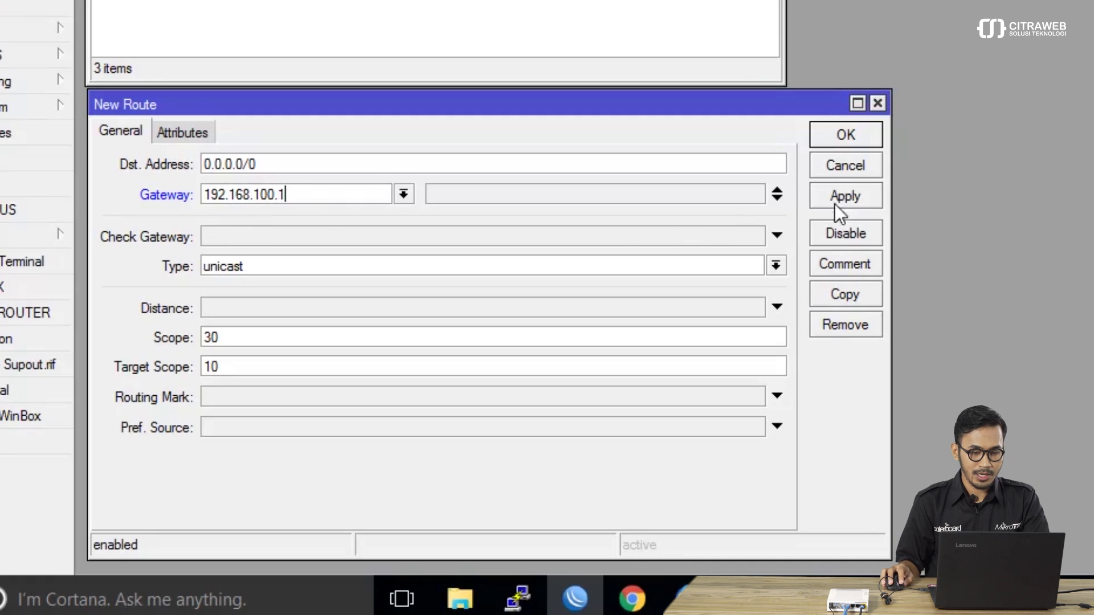
{"action": "left_click", "coordinate": [841, 199]}
{"action": "left_click", "coordinate": [836, 142]}
Step: Label the default route through 192.168.100.1 with the comment "Main Link-100Mb"
{"action": "left_click", "coordinate": [239, 217]}
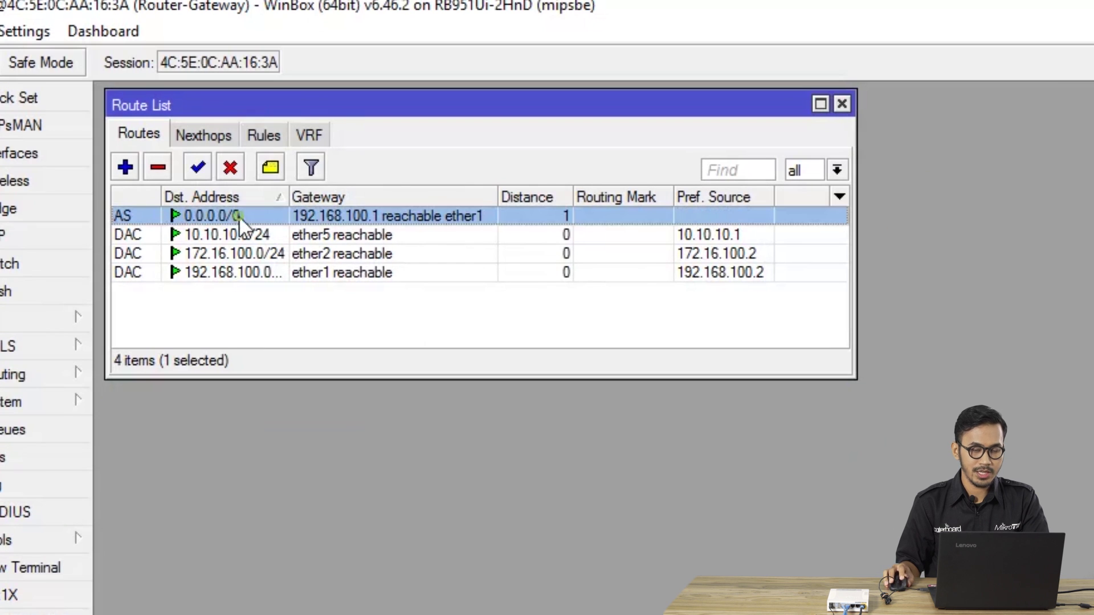
{"action": "left_click", "coordinate": [272, 168]}
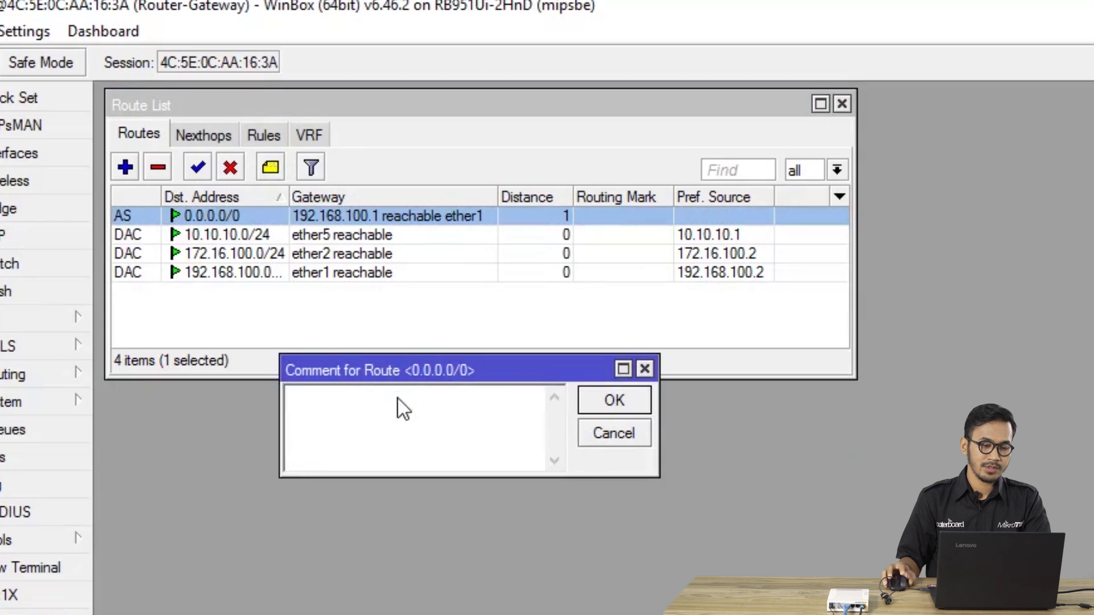
{"action": "type", "text": "Ma"}
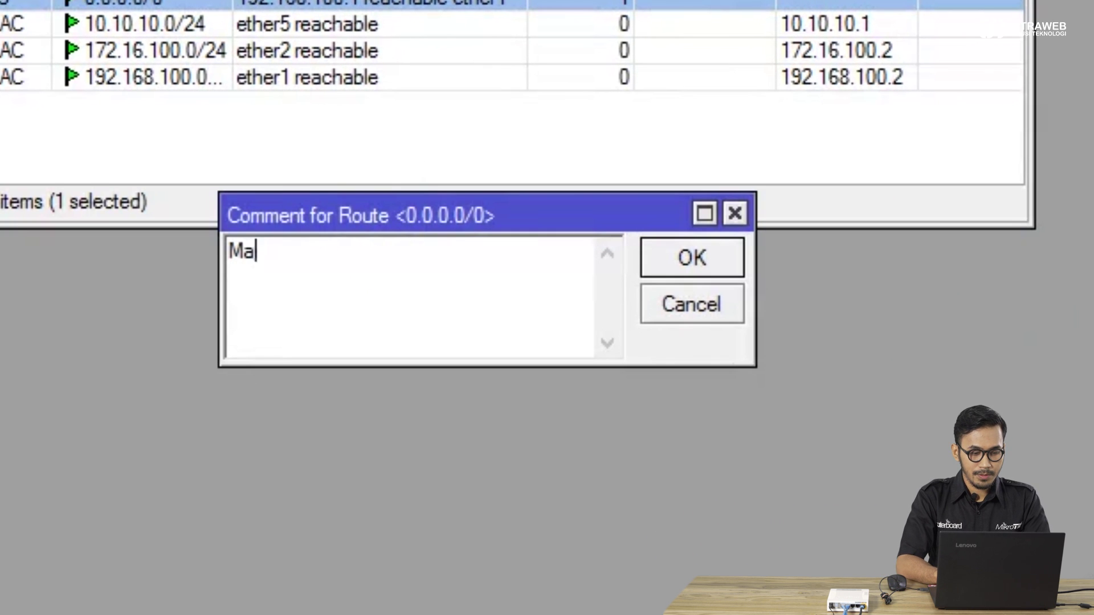
{"action": "type", "text": "in Link"}
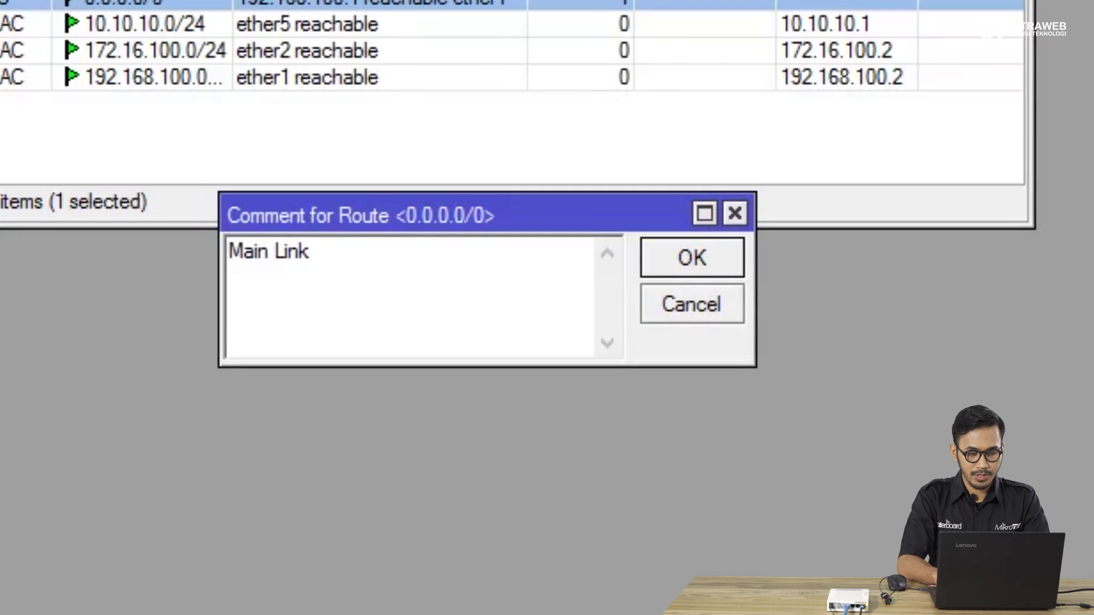
{"action": "type", "text": "-100Mb"}
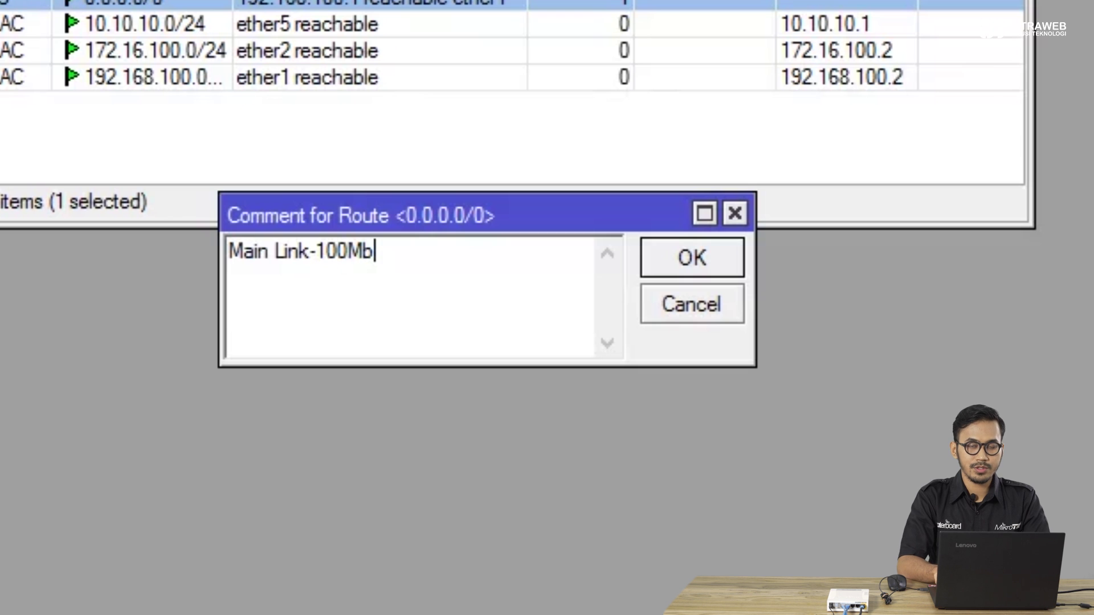
{"action": "key", "text": "Return"}
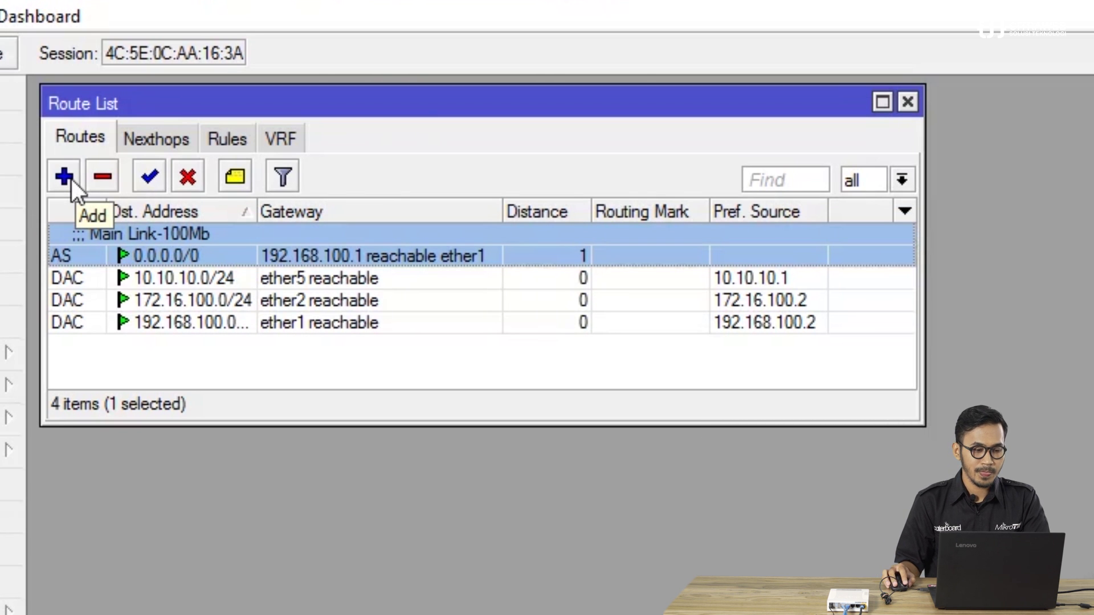
Step: Add a second default route for destination 0.0.0.0/0 through gateway 172.16.100.1
{"action": "left_click", "coordinate": [65, 177]}
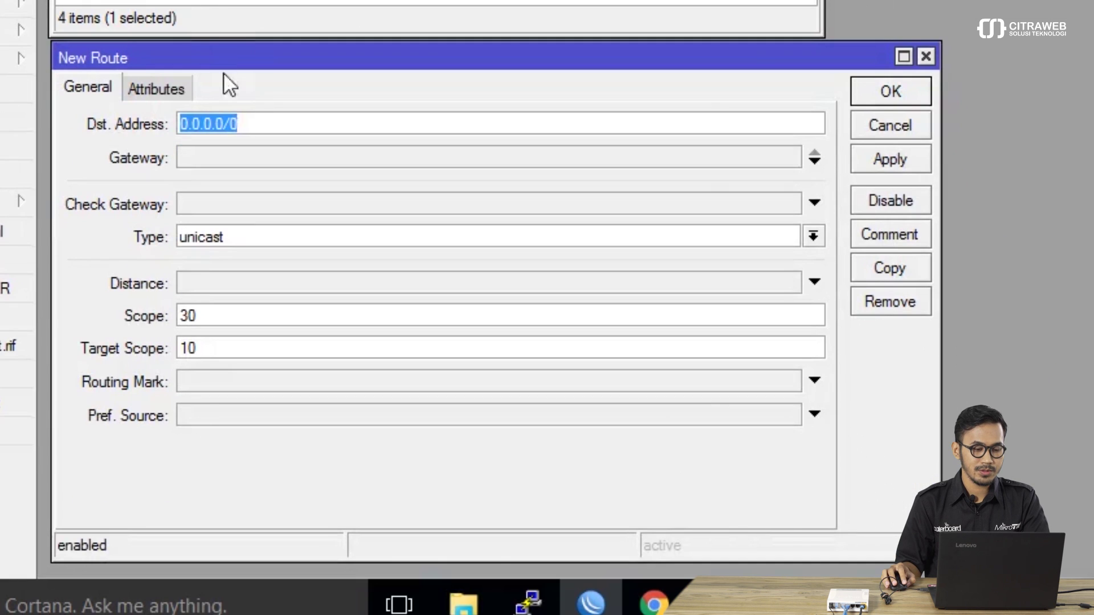
{"action": "left_click", "coordinate": [221, 163]}
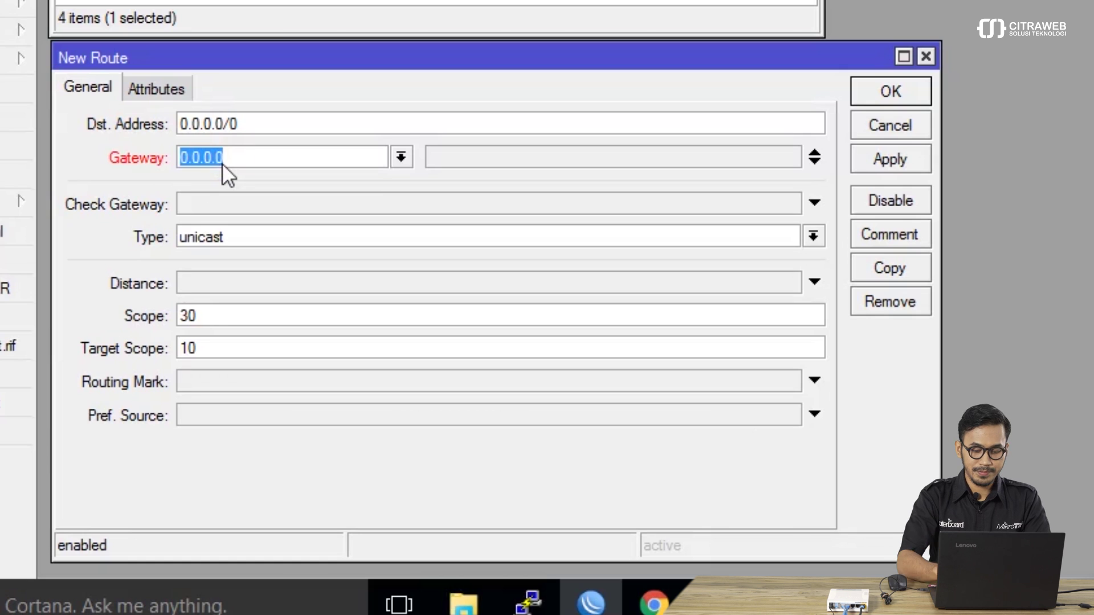
{"action": "type", "text": "172.1"}
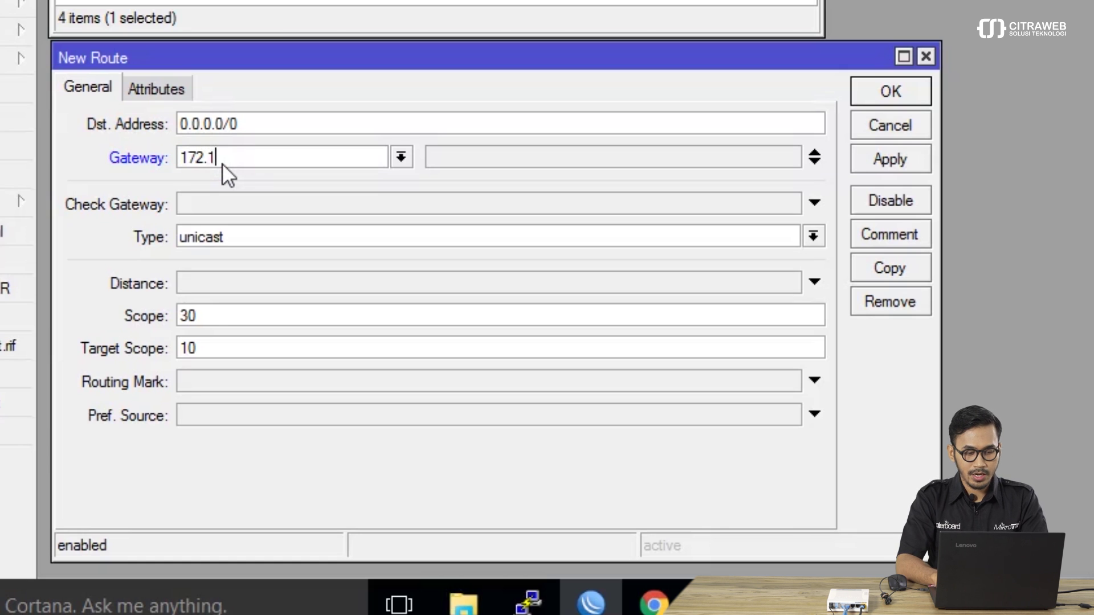
{"action": "type", "text": "6.1"}
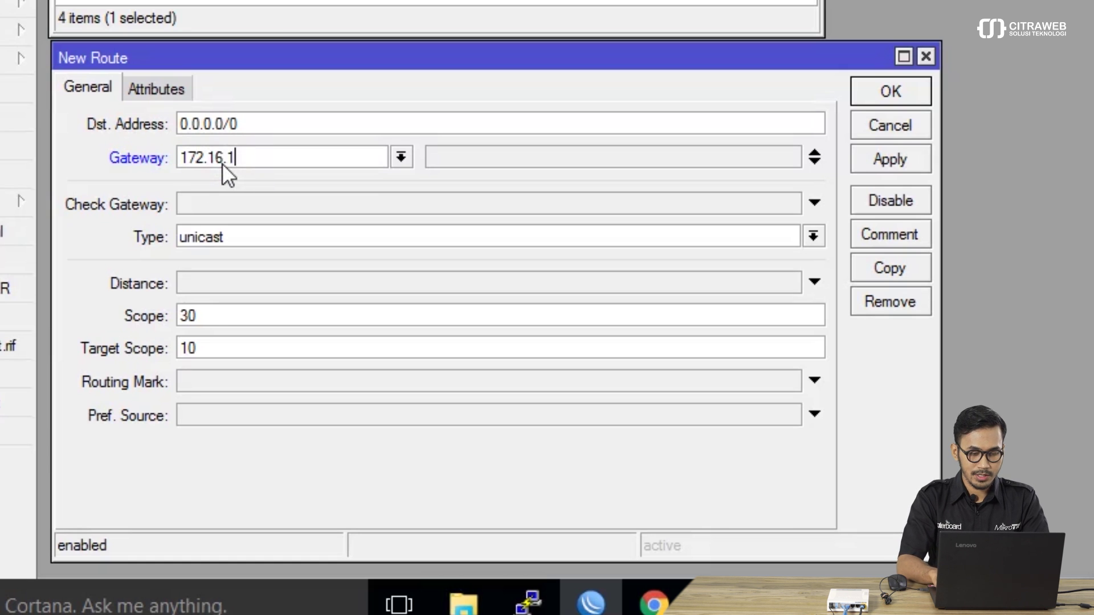
{"action": "type", "text": "00.1"}
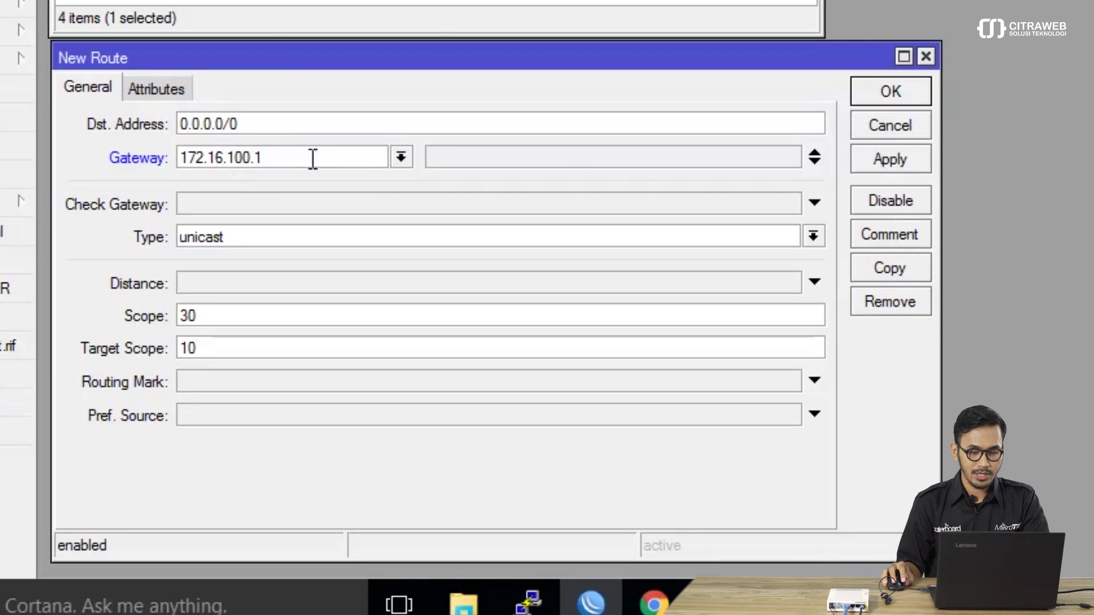
{"action": "left_click", "coordinate": [890, 164]}
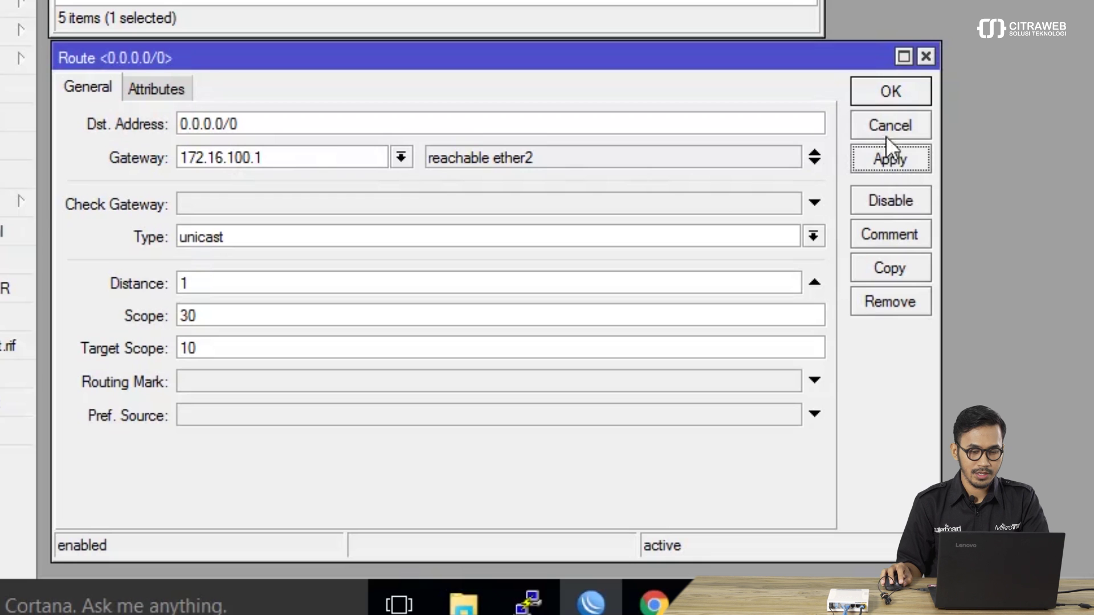
{"action": "left_click", "coordinate": [876, 88]}
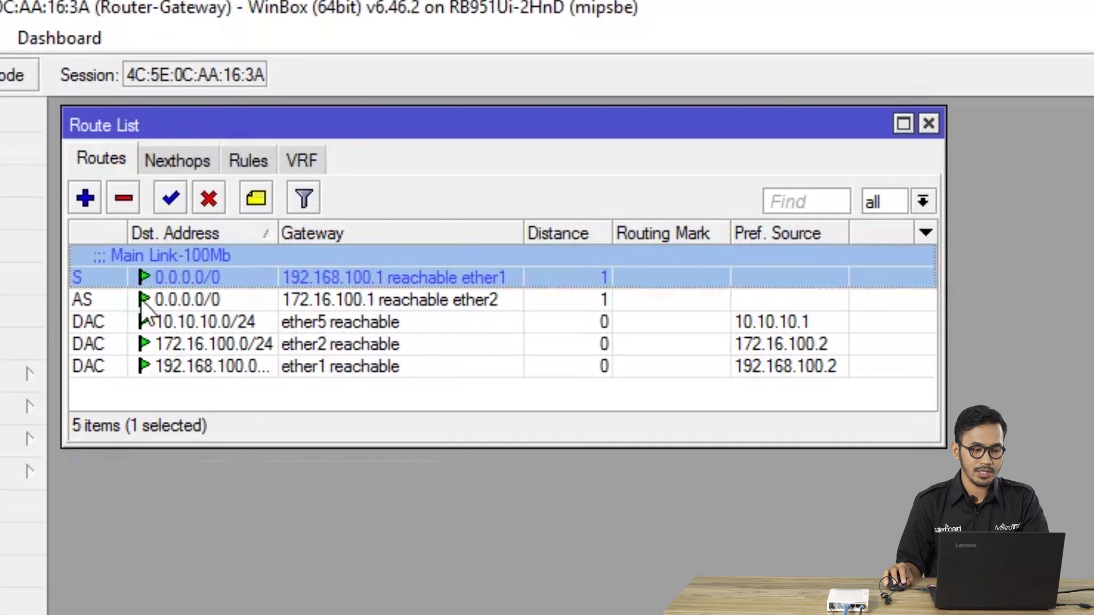
Step: Label the default route through 172.16.100.1 with the comment "Backup Link-10Mb"
{"action": "left_click", "coordinate": [139, 300]}
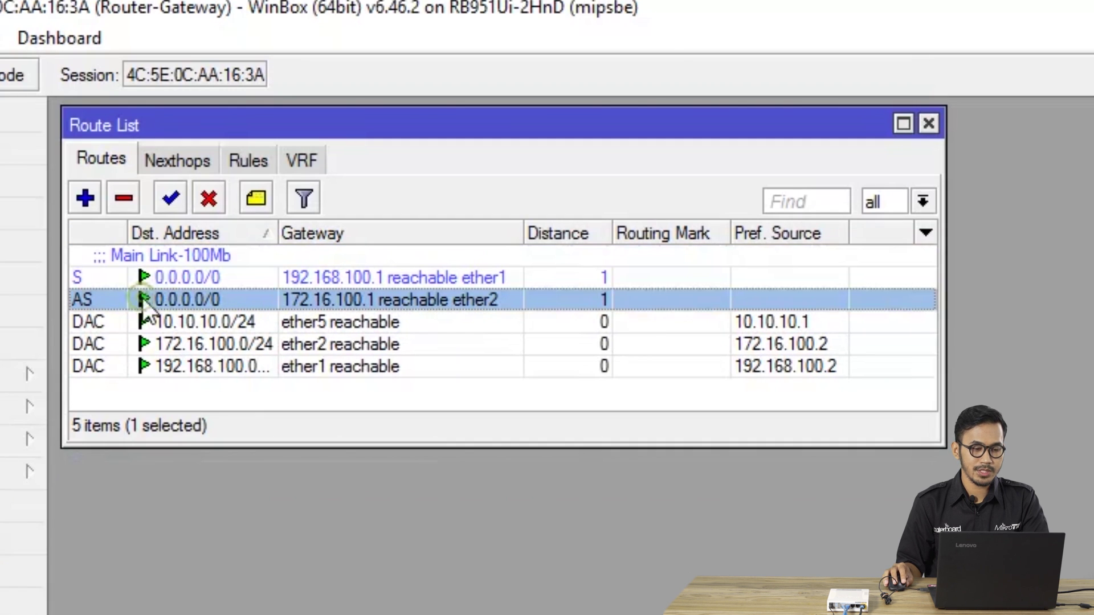
{"action": "left_click", "coordinate": [254, 195]}
{"action": "type", "text": "Backup Link -10"}
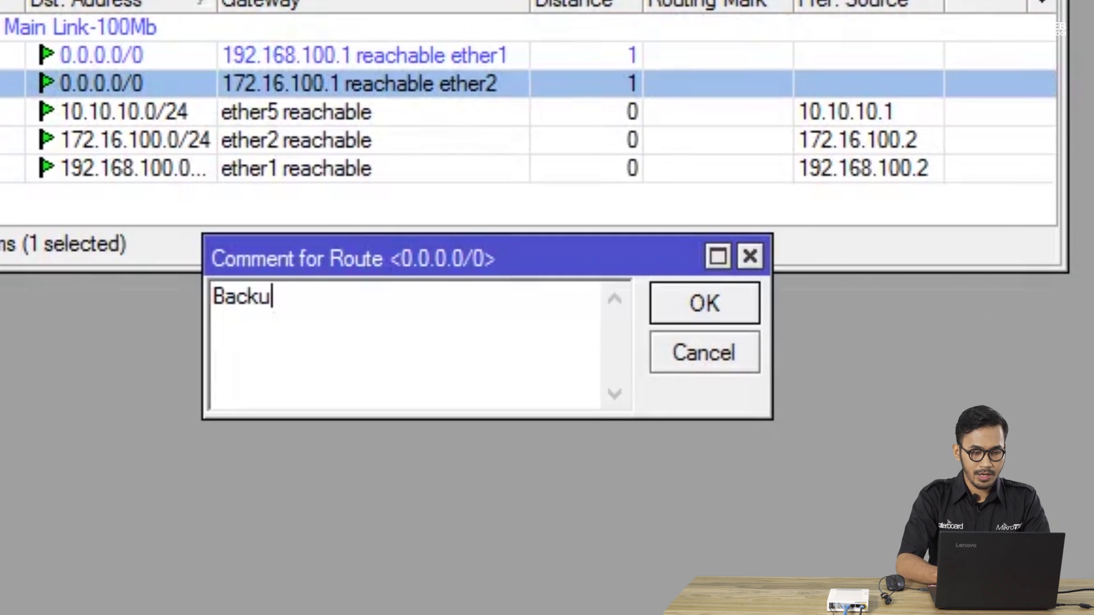
{"action": "key", "text": "BackSpace"}
{"action": "key", "text": "BackSpace"}
{"action": "key", "text": "BackSpace"}
{"action": "key", "text": "BackSpace"}
{"action": "type", "text": "-10Mb"}
{"action": "key", "text": "Return"}
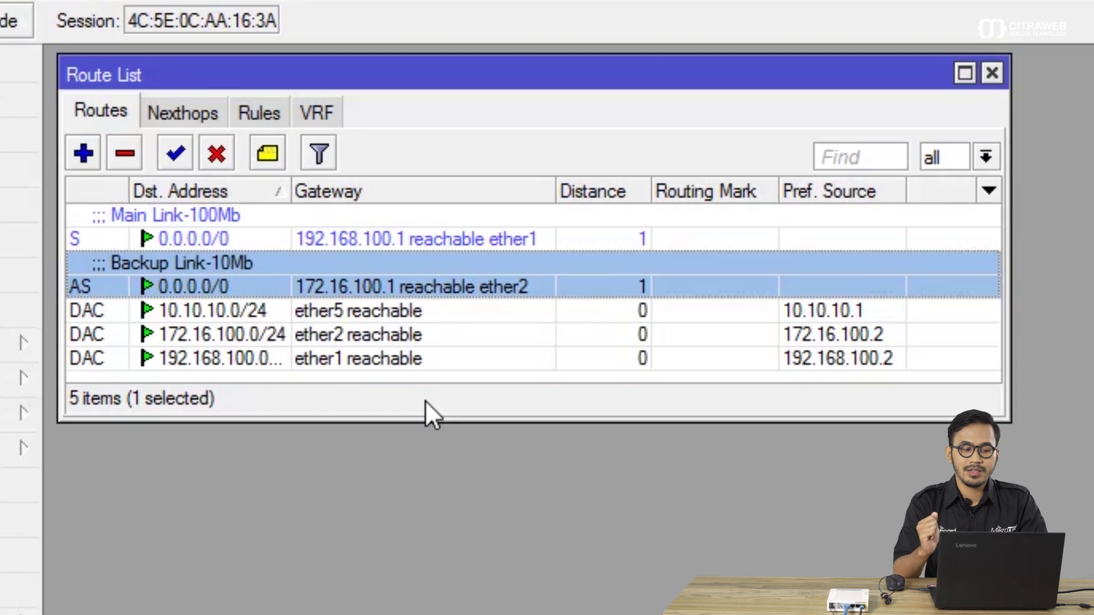
Step: Set Check Gateway to ping on the Main Link-100Mb default route and save the route
{"action": "left_click", "coordinate": [317, 231]}
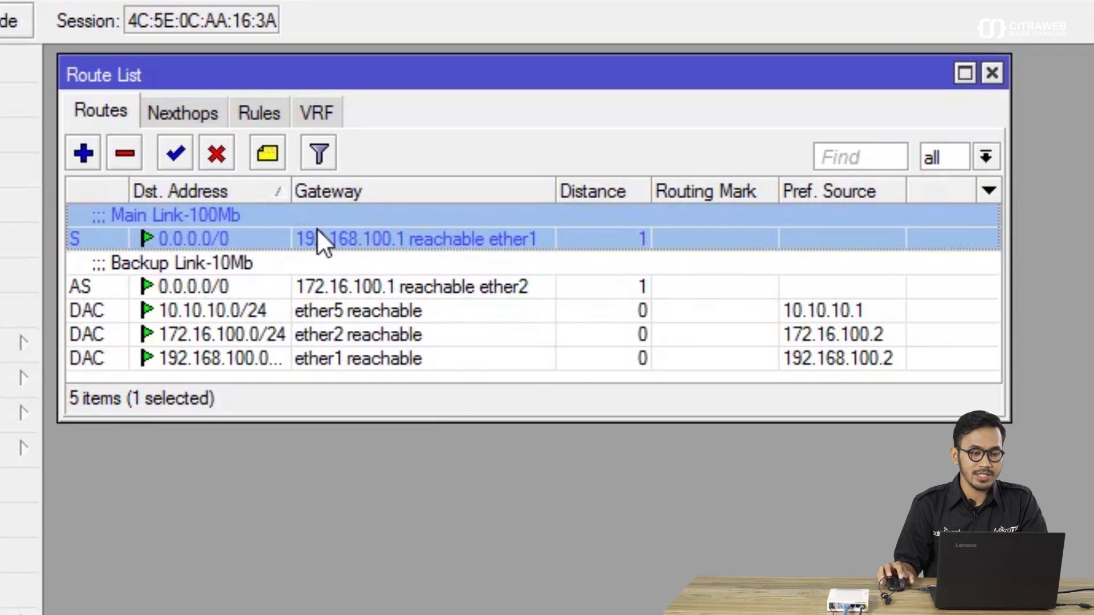
{"action": "double_click", "coordinate": [230, 225]}
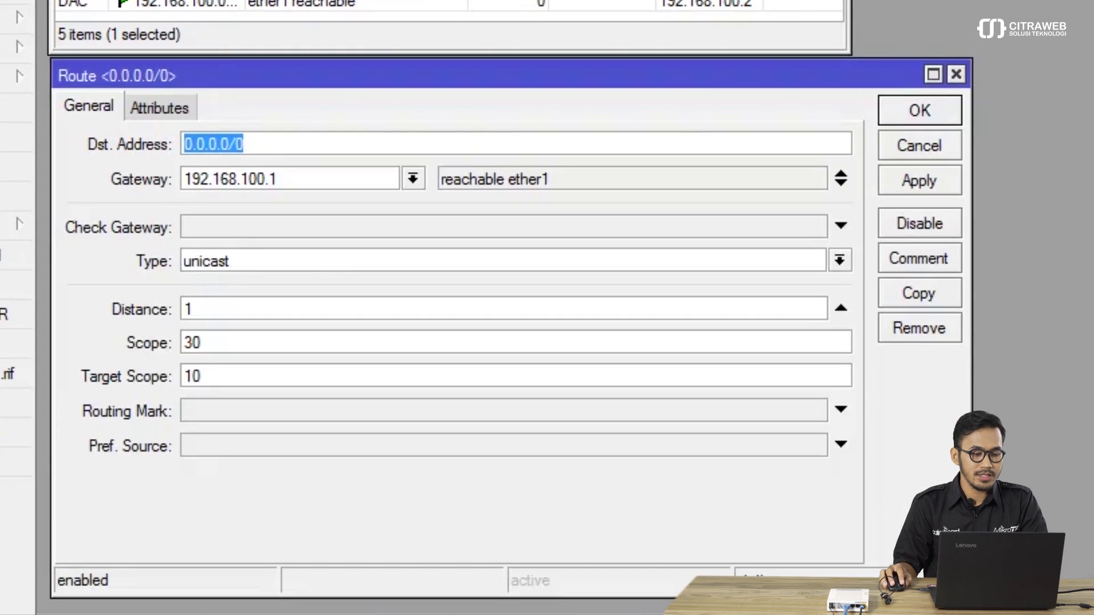
{"action": "left_click", "coordinate": [200, 228]}
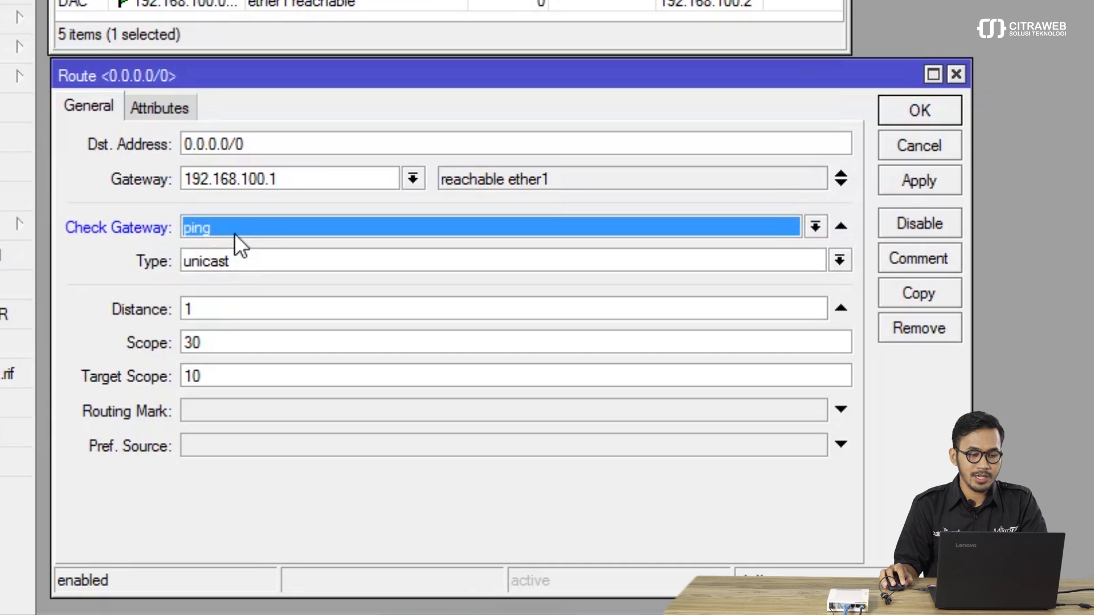
{"action": "left_click", "coordinate": [234, 233]}
{"action": "left_click", "coordinate": [237, 248]}
{"action": "left_click", "coordinate": [240, 228]}
{"action": "left_click", "coordinate": [244, 260]}
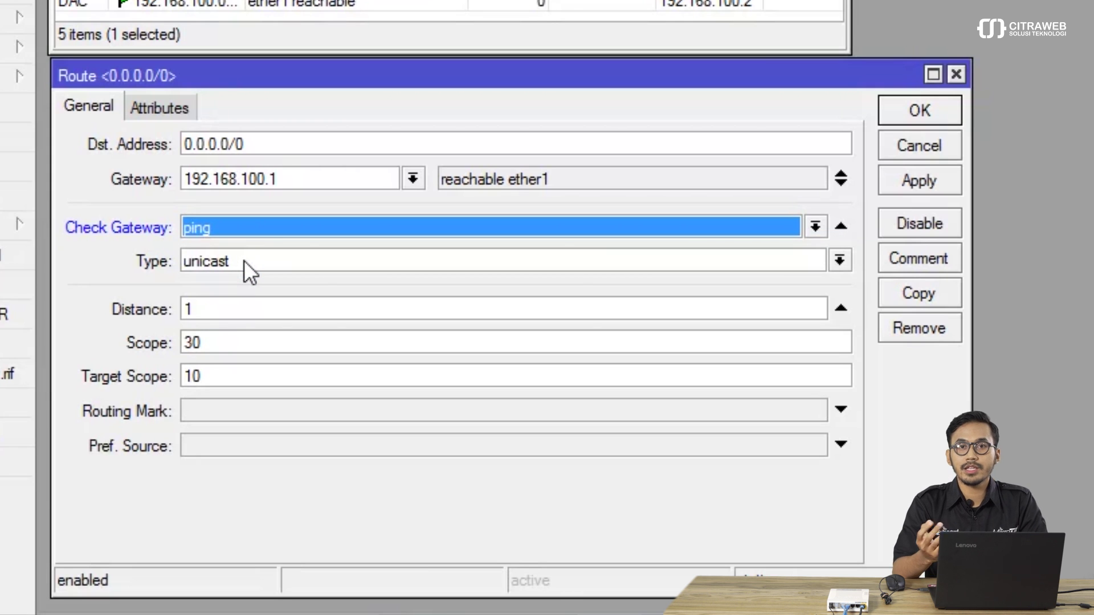
{"action": "left_click_drag", "start_coordinate": [278, 181], "coordinate": [173, 185]}
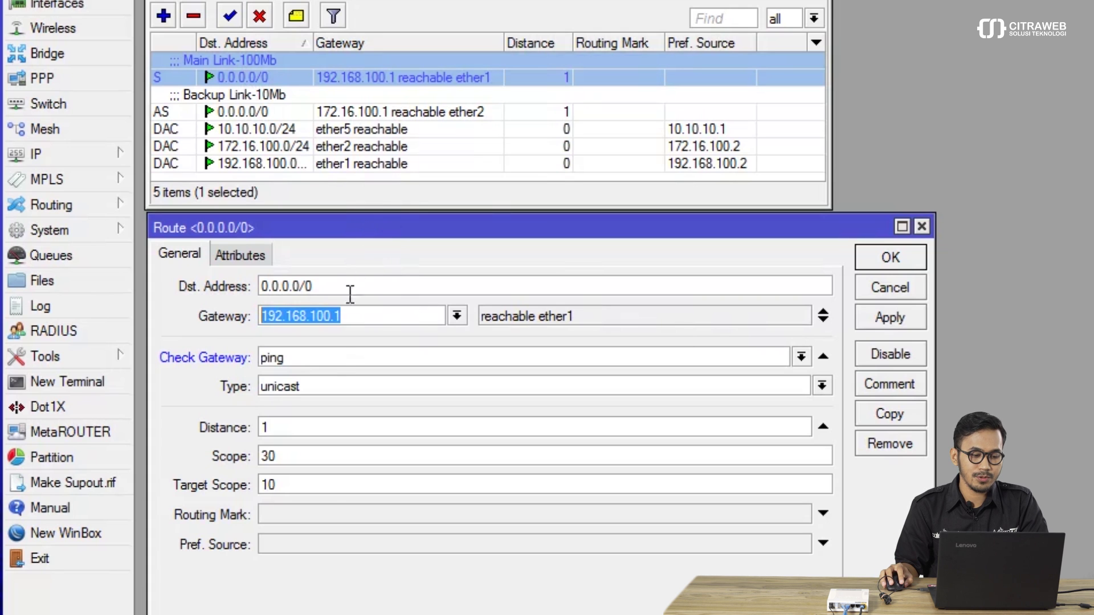
{"action": "left_click", "coordinate": [888, 318]}
{"action": "left_click", "coordinate": [890, 258]}
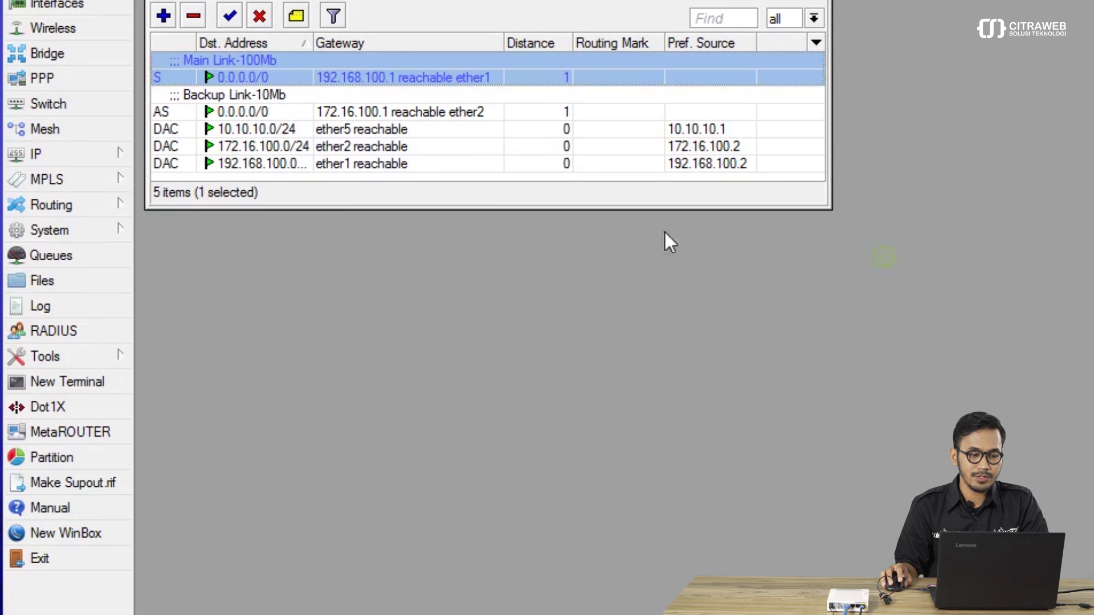
Step: Set the distance of the Backup Link-10Mb default route to 2 and save the route
{"action": "left_click", "coordinate": [220, 105]}
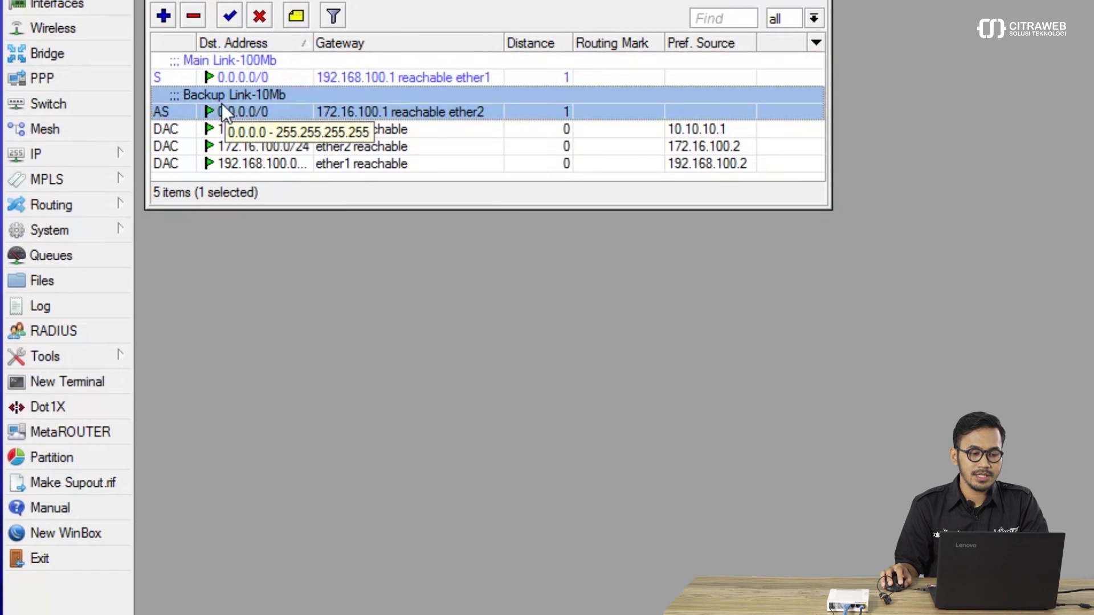
{"action": "double_click", "coordinate": [221, 104]}
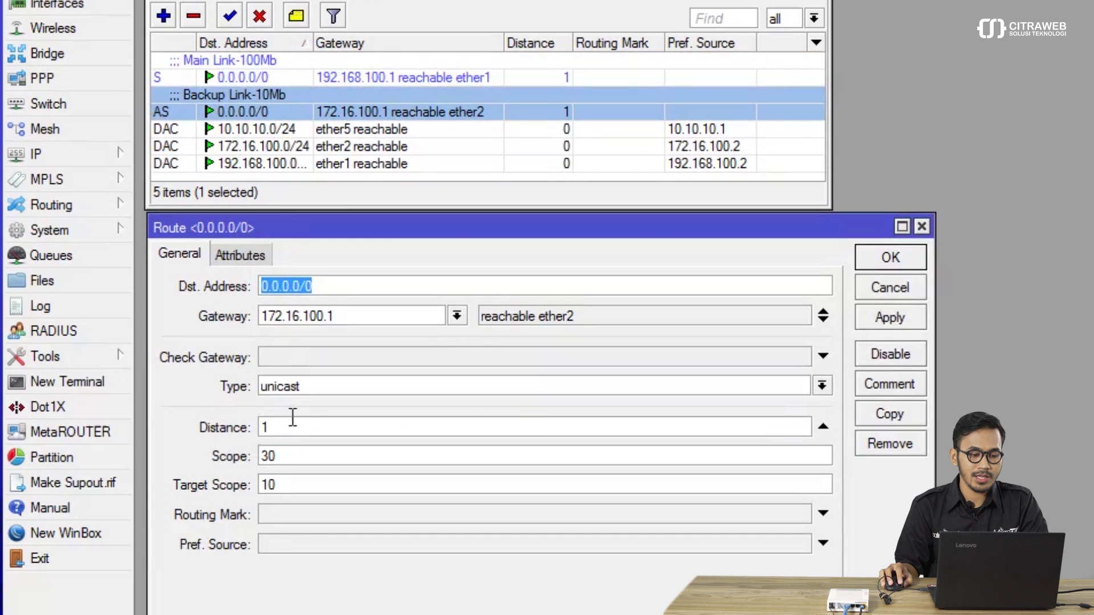
{"action": "left_click_drag", "start_coordinate": [291, 425], "coordinate": [260, 426]}
{"action": "type", "text": "2"}
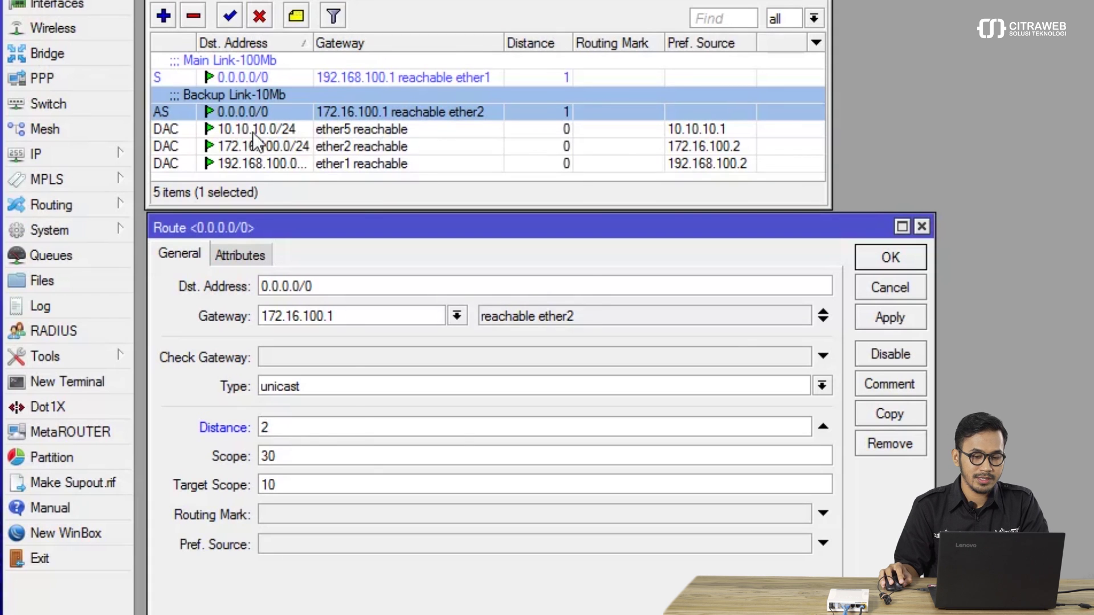
{"action": "left_click_drag", "start_coordinate": [293, 428], "coordinate": [242, 439]}
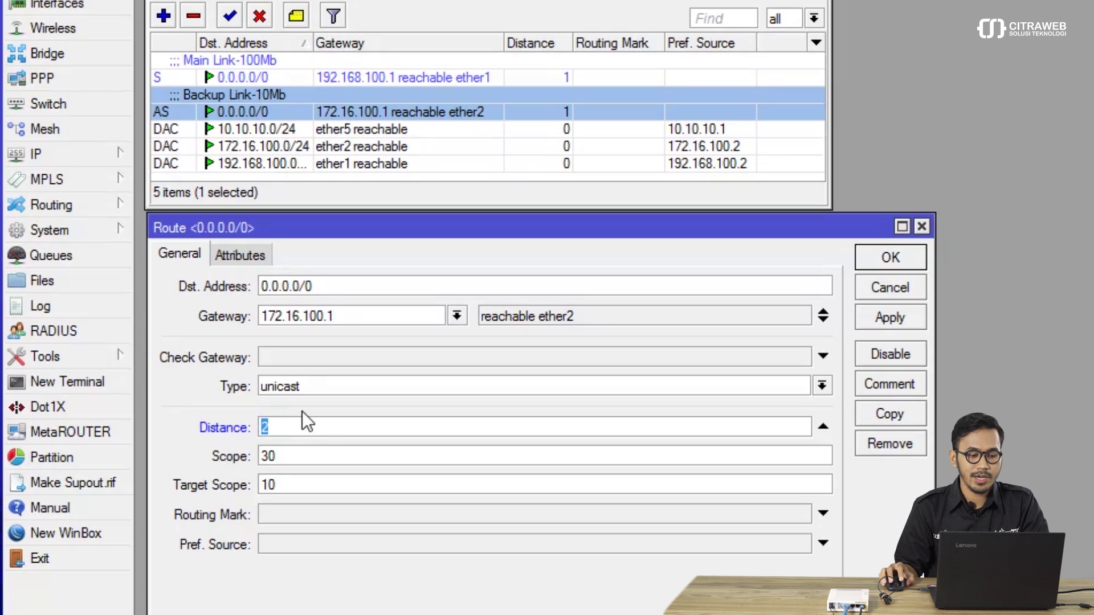
{"action": "left_click", "coordinate": [287, 427]}
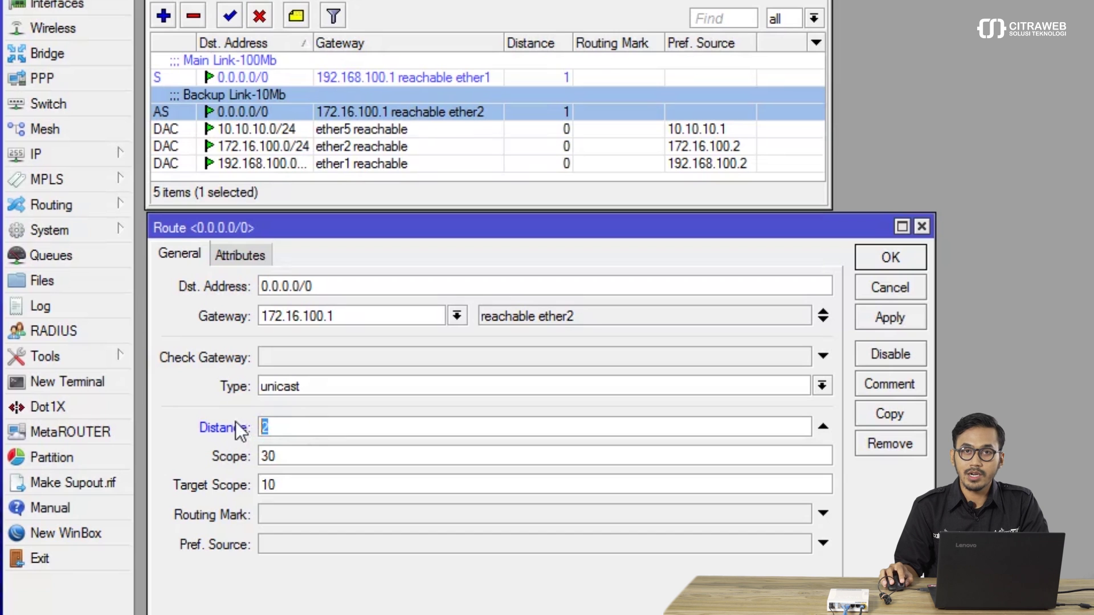
{"action": "left_click", "coordinate": [880, 321]}
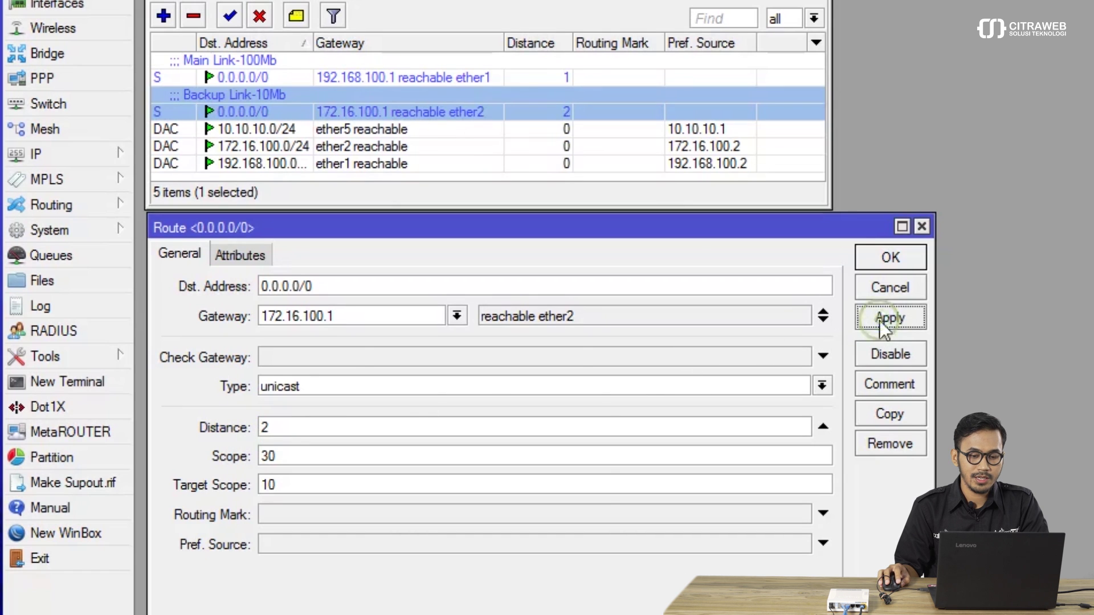
{"action": "left_click", "coordinate": [870, 254]}
Step: Check the active flags and gateway reachability of the Main Link-100Mb and Backup Link-10Mb default routes in the route list
{"action": "key", "text": "Up"}
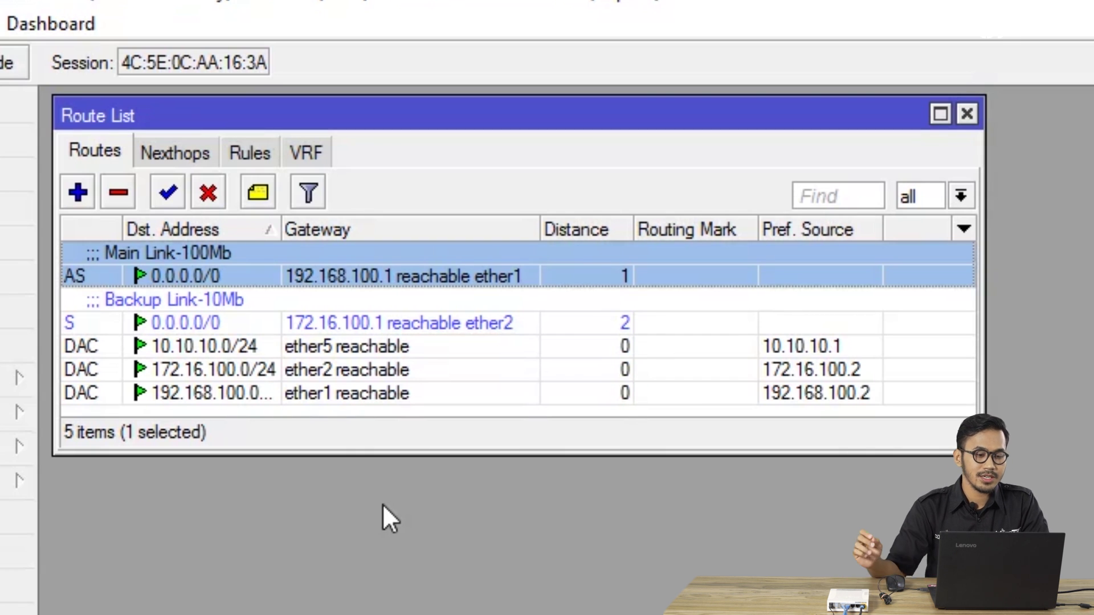
{"action": "left_click", "coordinate": [299, 322]}
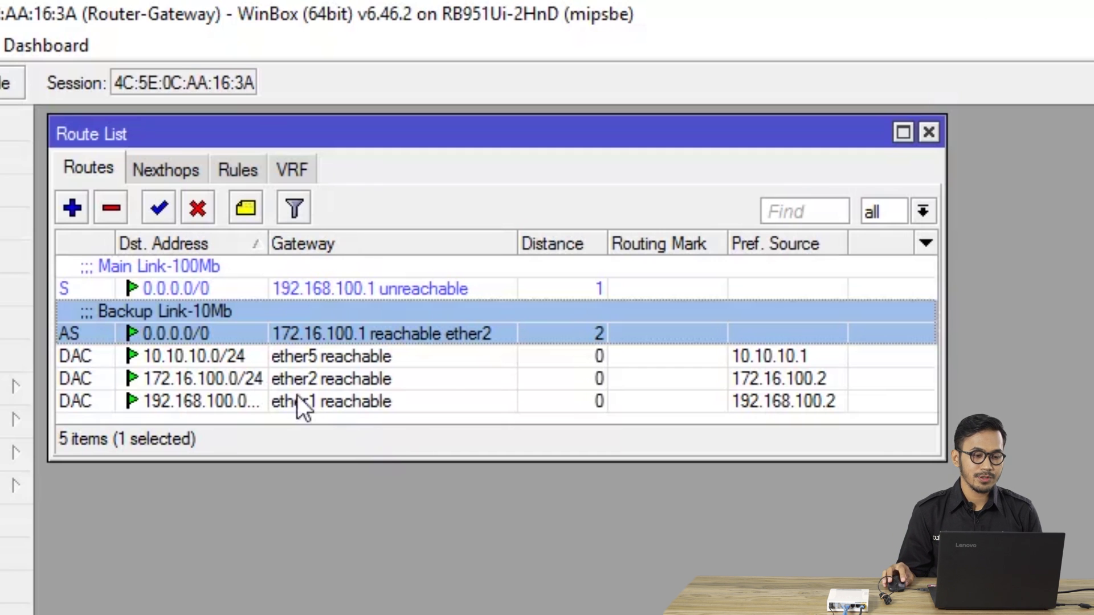
{"action": "left_click", "coordinate": [184, 335]}
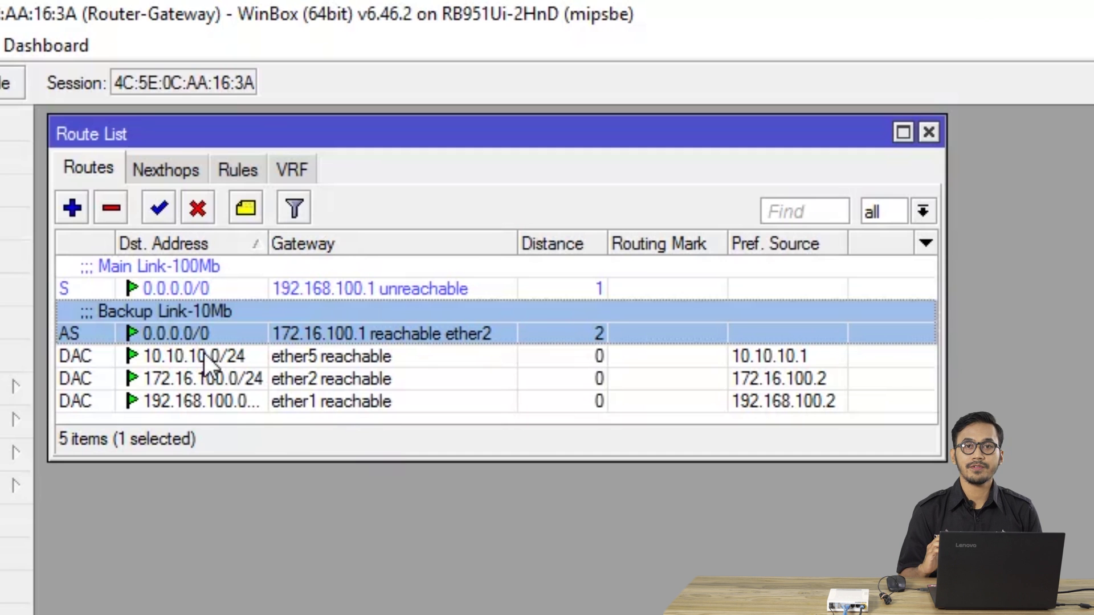
{"action": "left_click", "coordinate": [277, 286]}
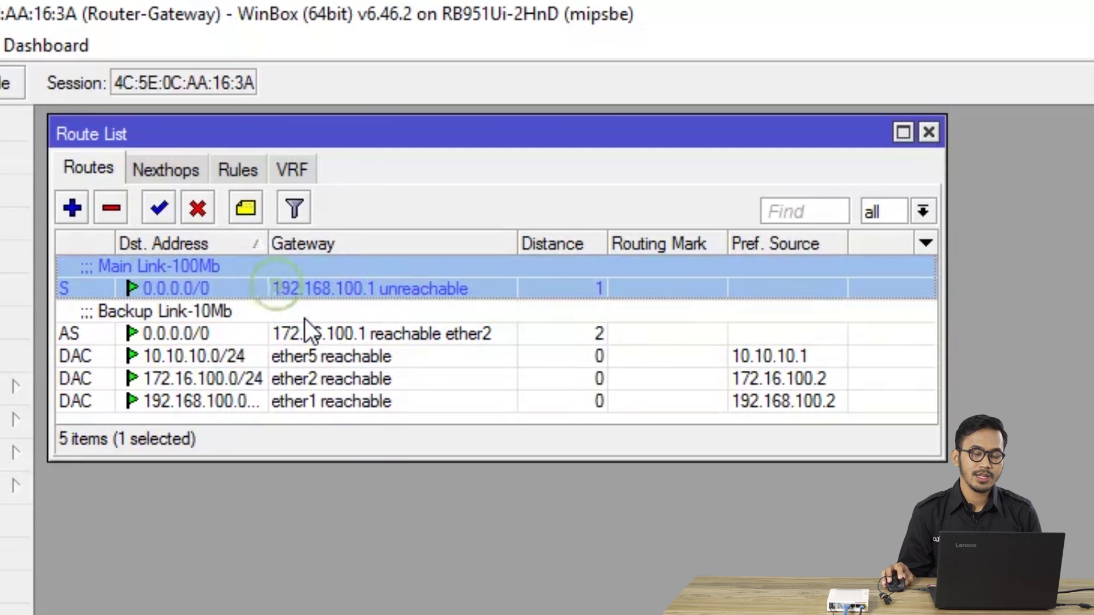